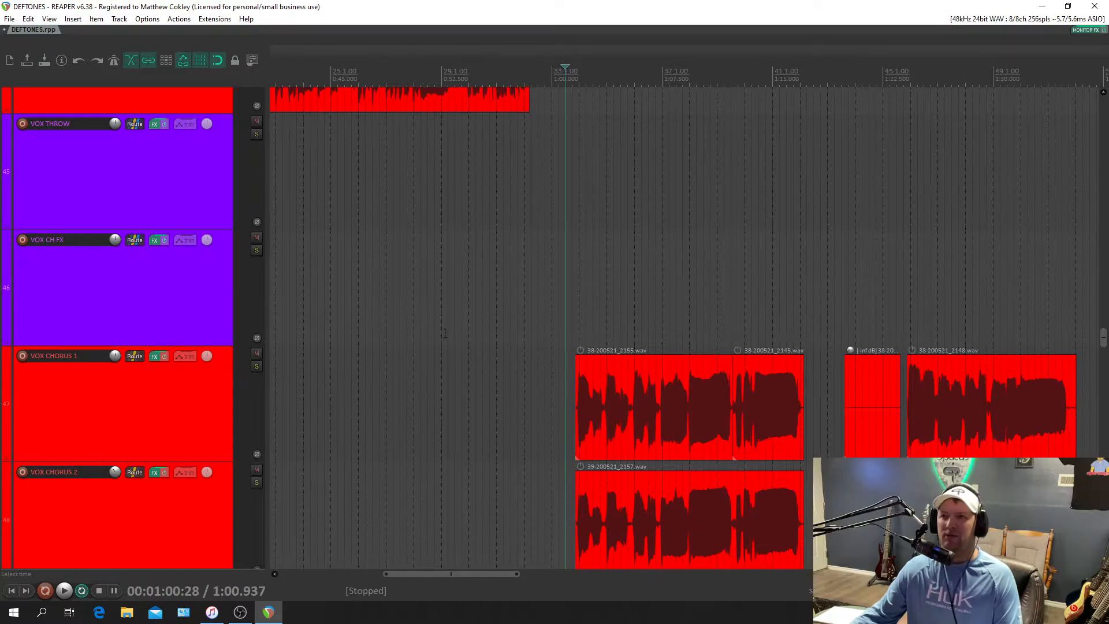
Open the VOX CH FX effects chain, review its H-Delay, RVerb and ReaComp settings, and close it.
{"action": "left_click", "coordinate": [157, 242]}
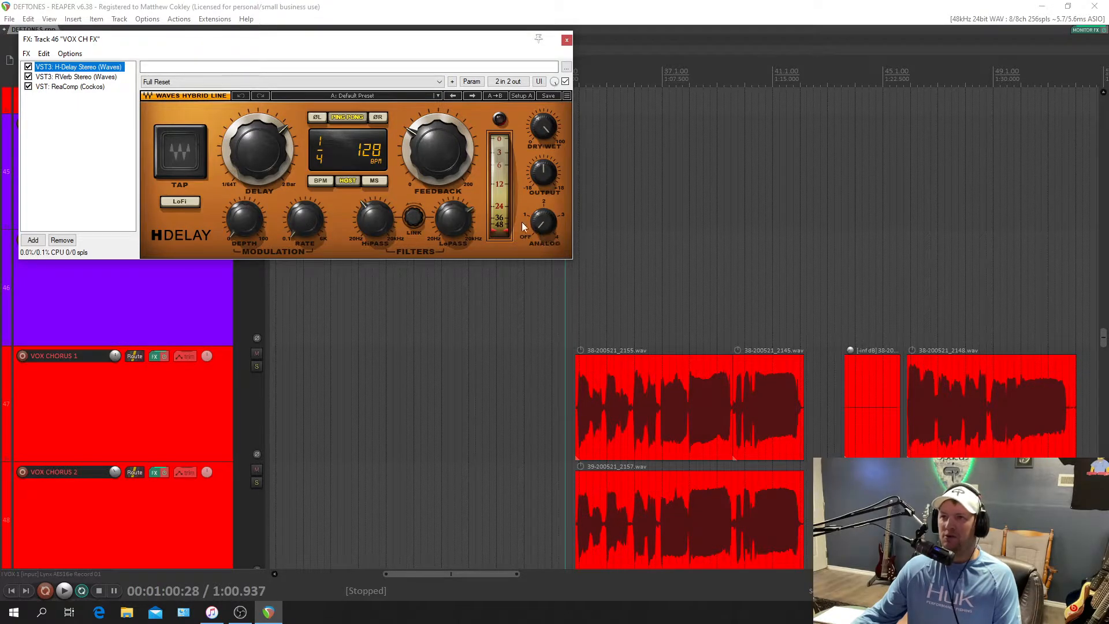
{"action": "mouse_move", "coordinate": [371, 226]}
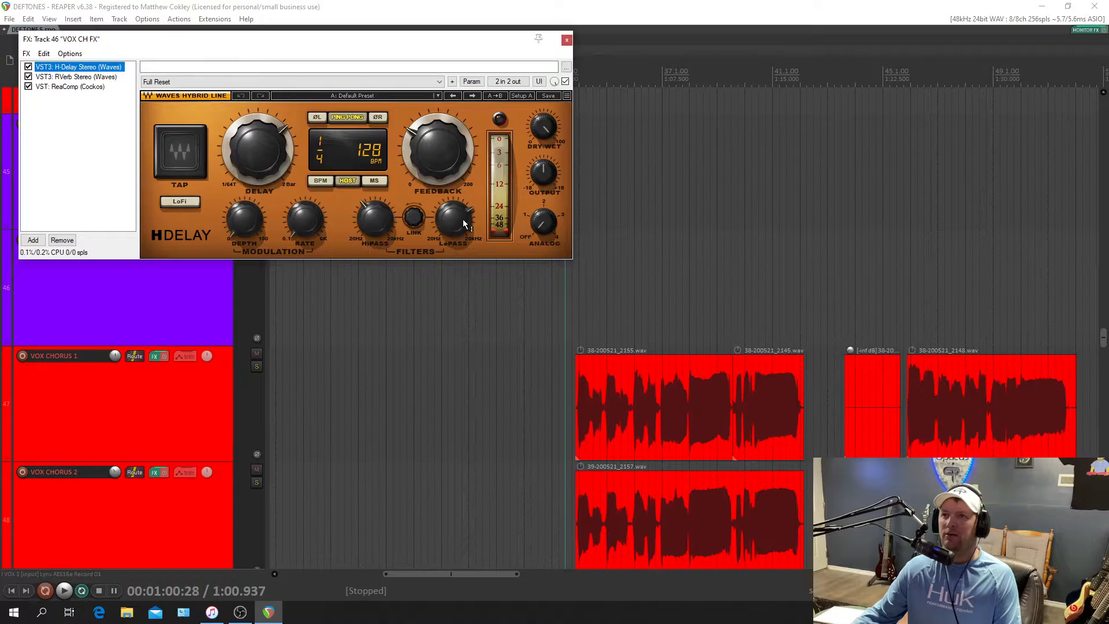
{"action": "mouse_move", "coordinate": [462, 224]}
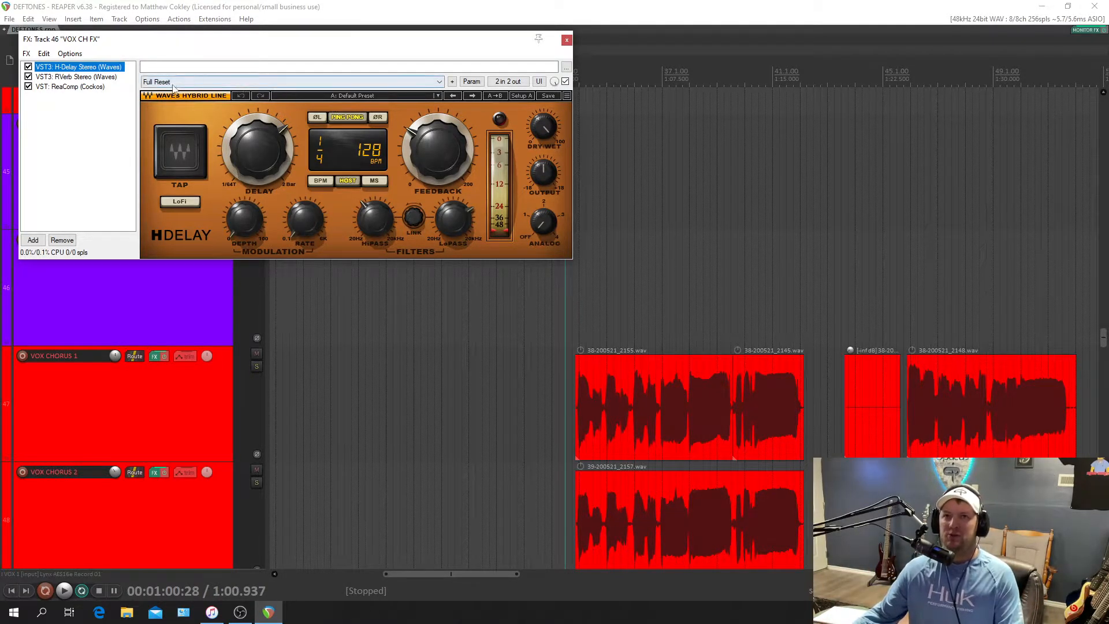
{"action": "left_click", "coordinate": [59, 77]}
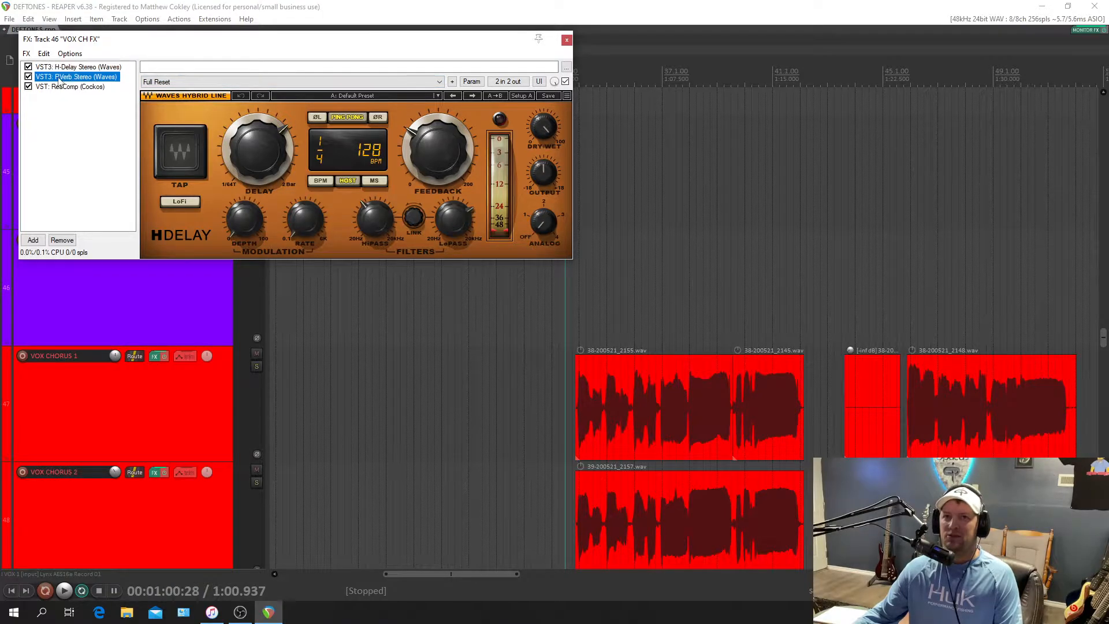
{"action": "left_click_drag", "start_coordinate": [222, 51], "coordinate": [701, 31]}
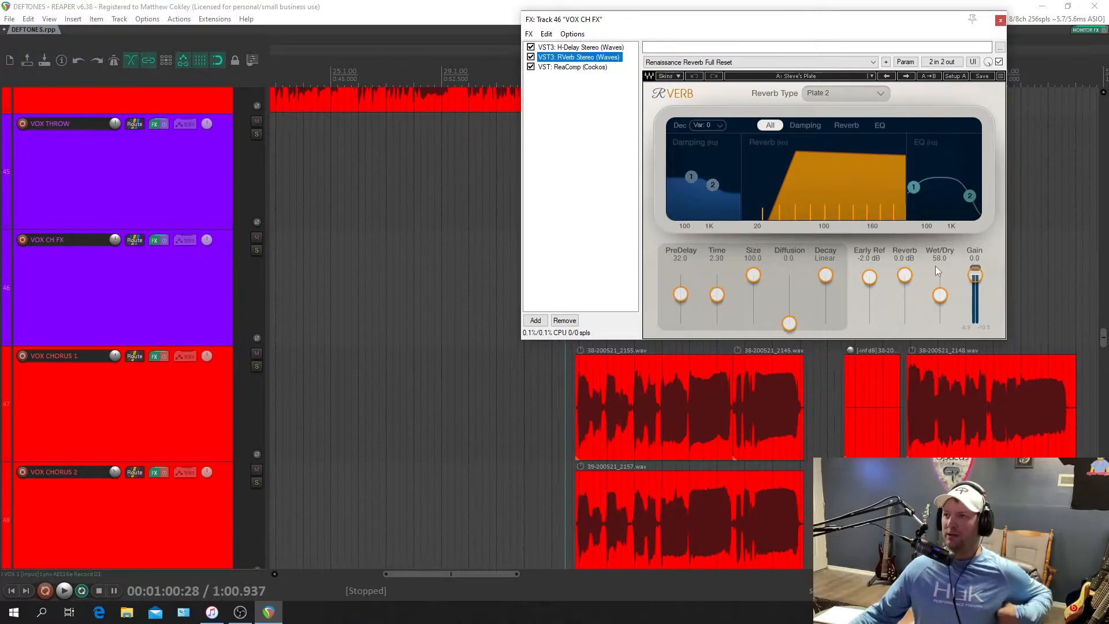
{"action": "left_click", "coordinate": [566, 67]}
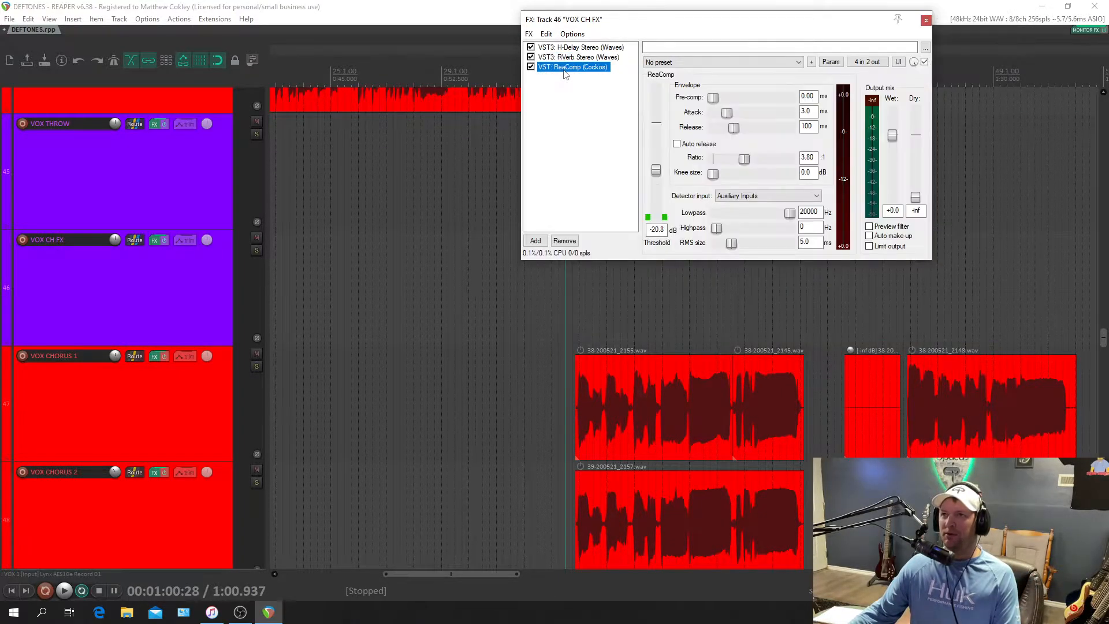
{"action": "left_click_drag", "start_coordinate": [677, 21], "coordinate": [307, 67]}
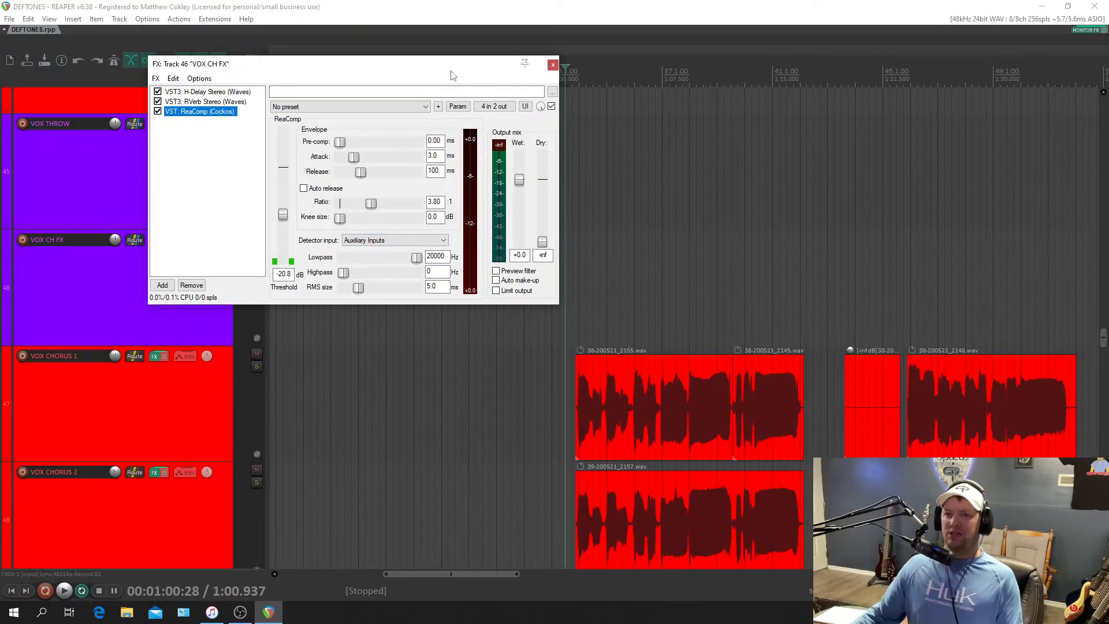
{"action": "left_click", "coordinate": [553, 65]}
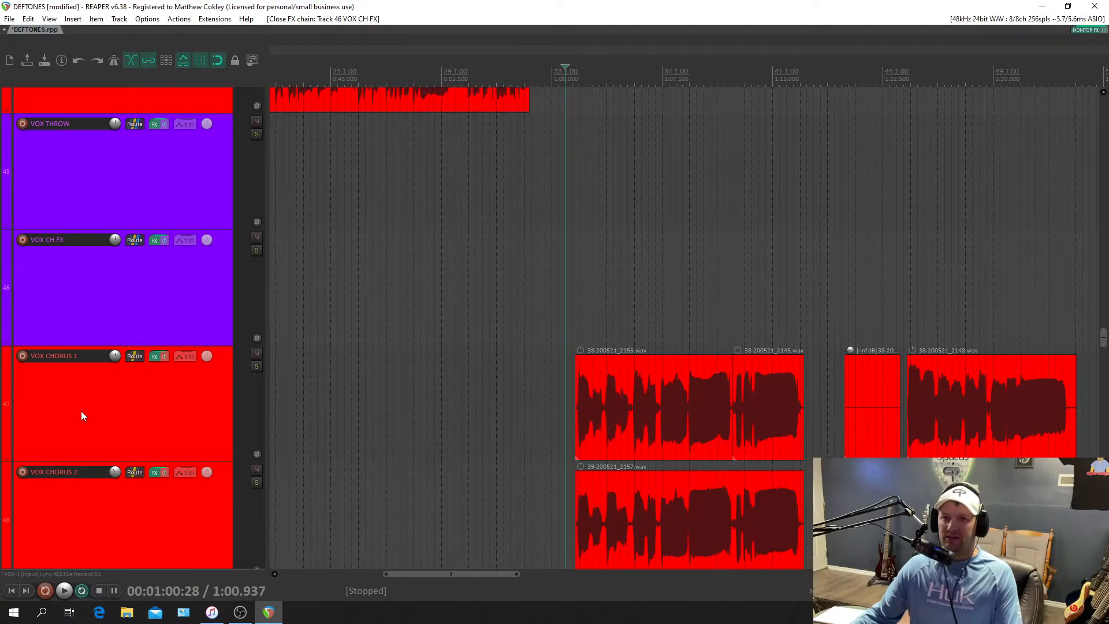
Show the mixer, add a send from VOX CHORUS 1 to VOX CH FX, and change its destination channel.
{"action": "key", "text": "ctrl+m"}
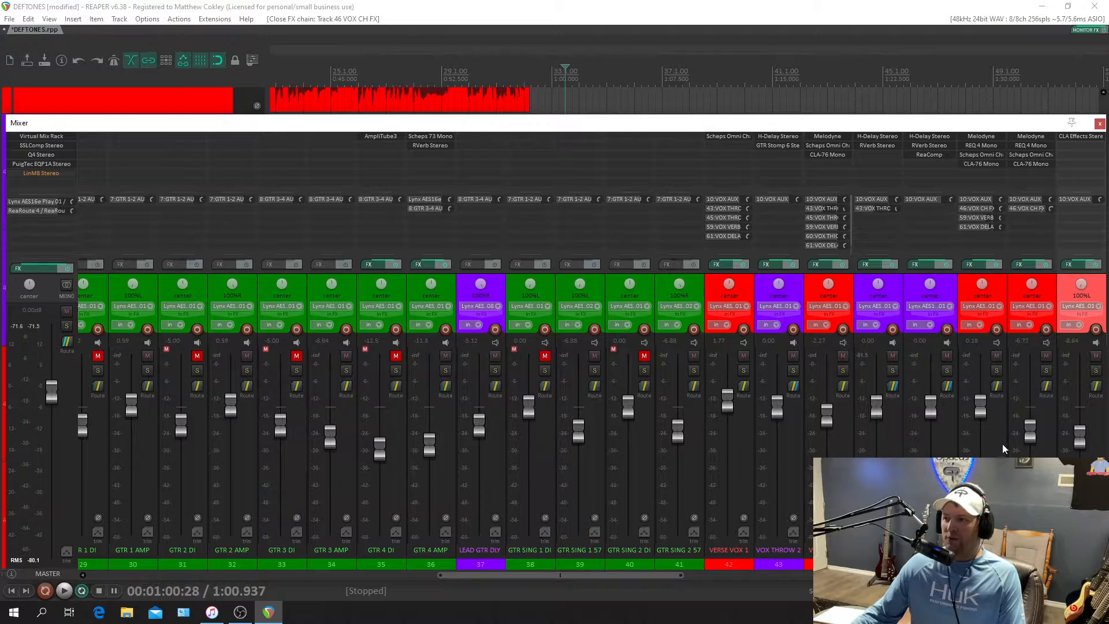
{"action": "mouse_move", "coordinate": [998, 389]}
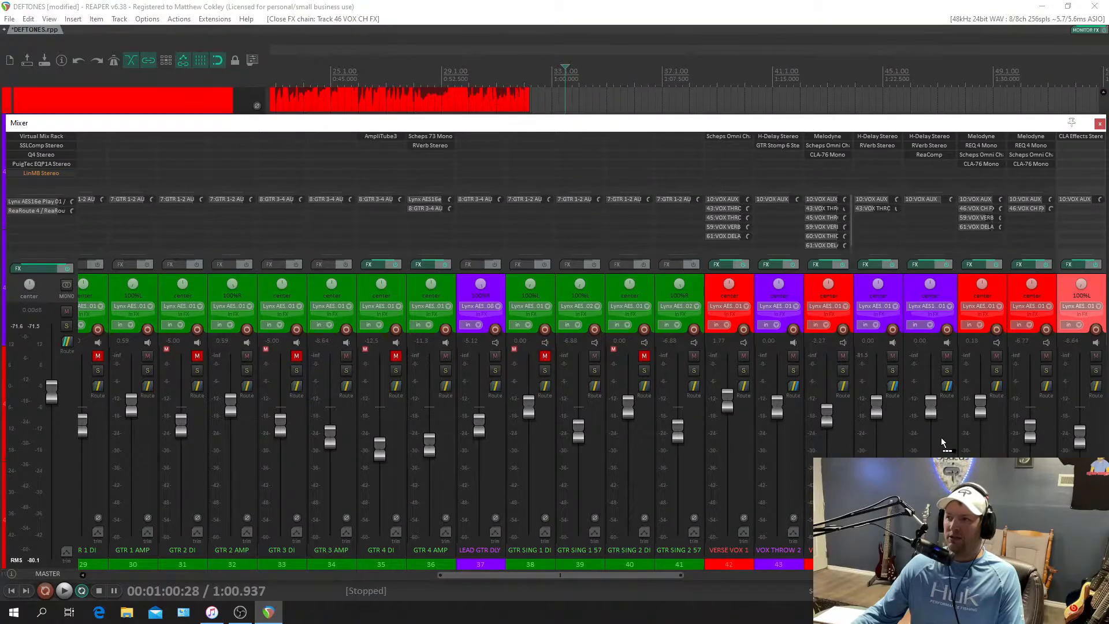
{"action": "left_click_drag", "start_coordinate": [942, 414], "coordinate": [942, 414]}
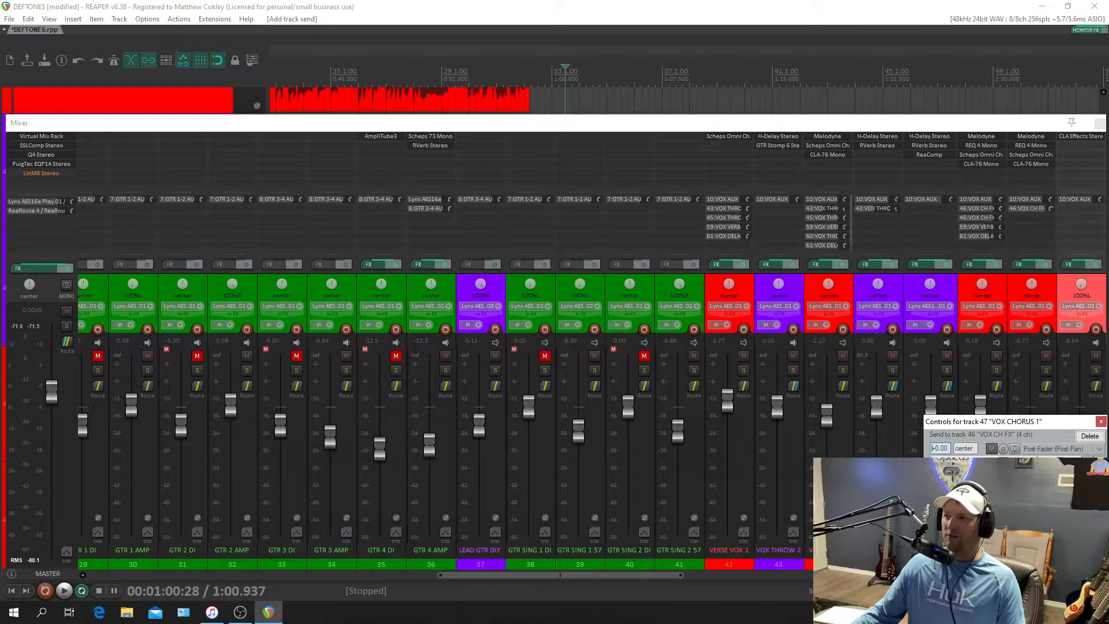
{"action": "left_click", "coordinate": [1011, 491]}
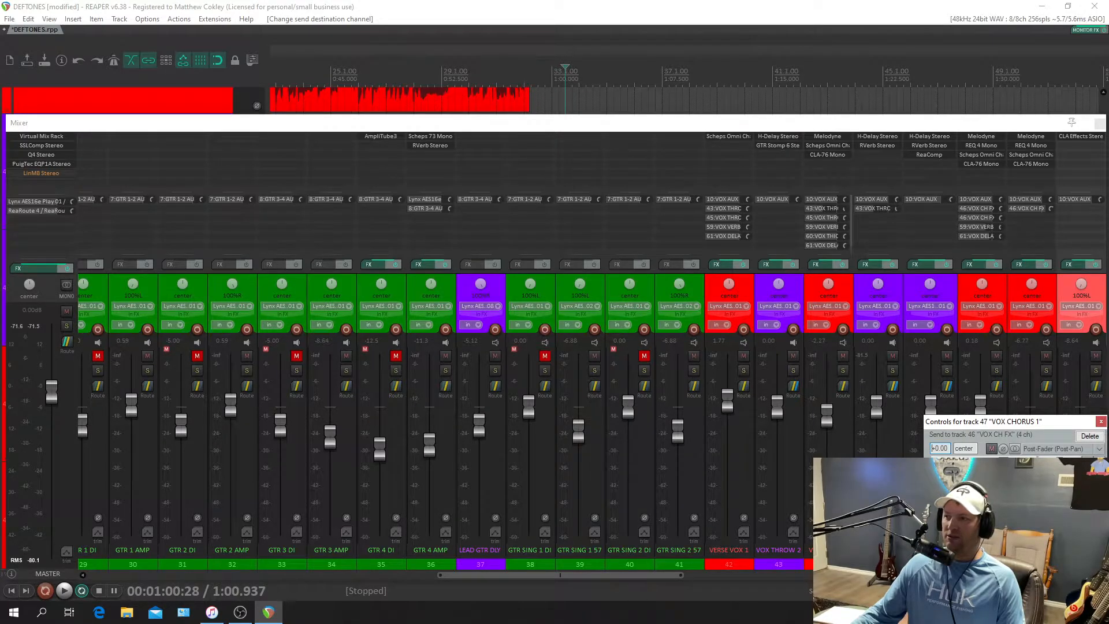
{"action": "left_click", "coordinate": [1101, 421]}
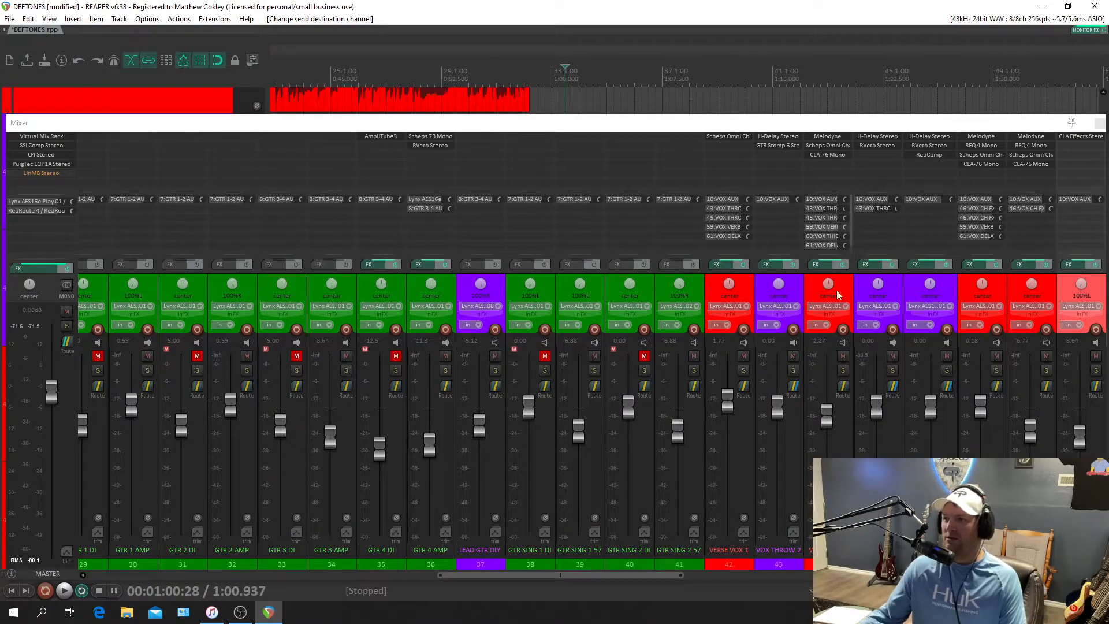
Open the routing of VOX CH FX and remove the extra send from VOX CHORUS 1.
{"action": "left_click", "coordinate": [945, 386]}
{"action": "left_click_drag", "start_coordinate": [952, 354], "coordinate": [765, 320]}
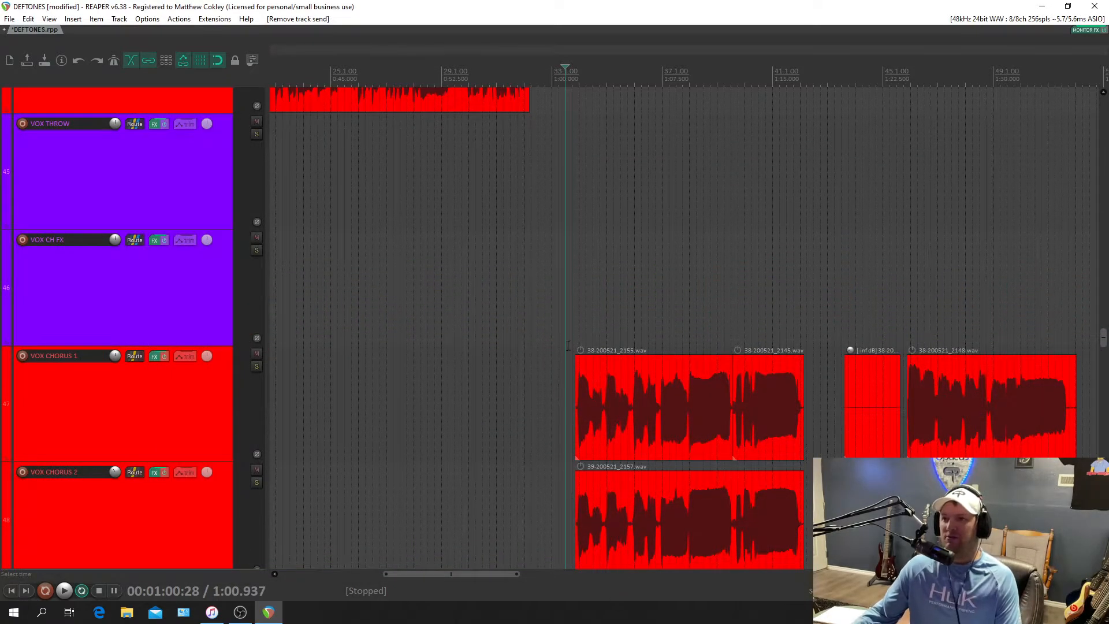
Solo VOX CHORUS 1 and VOX CHORUS 2, play the chorus, and watch ReaComp on VOX CH FX.
{"action": "left_click", "coordinate": [257, 482]}
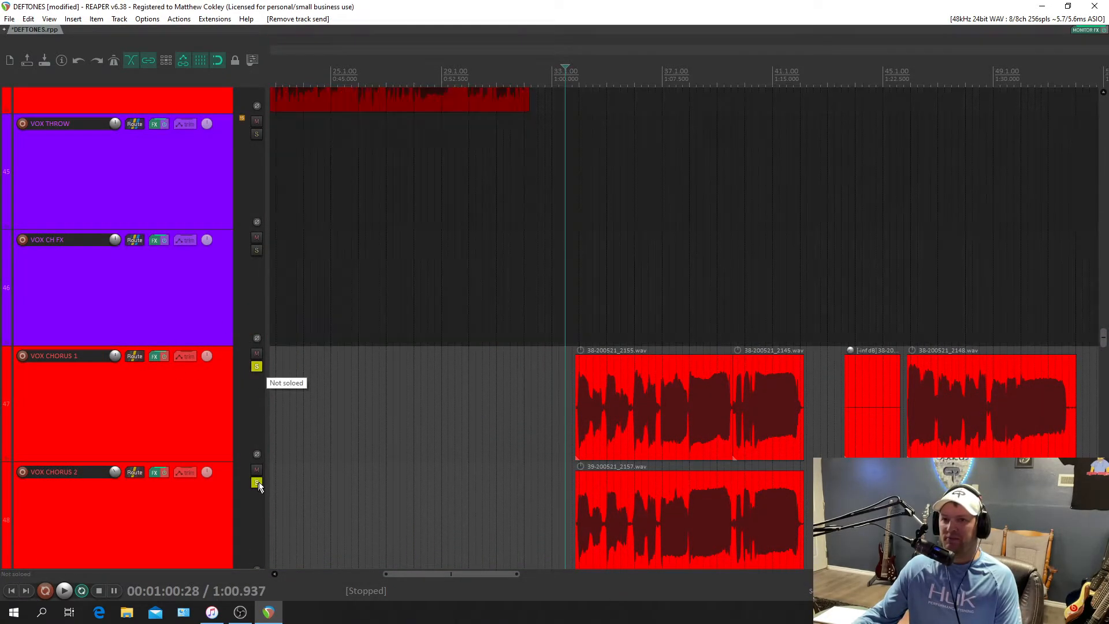
{"action": "key", "text": "space"}
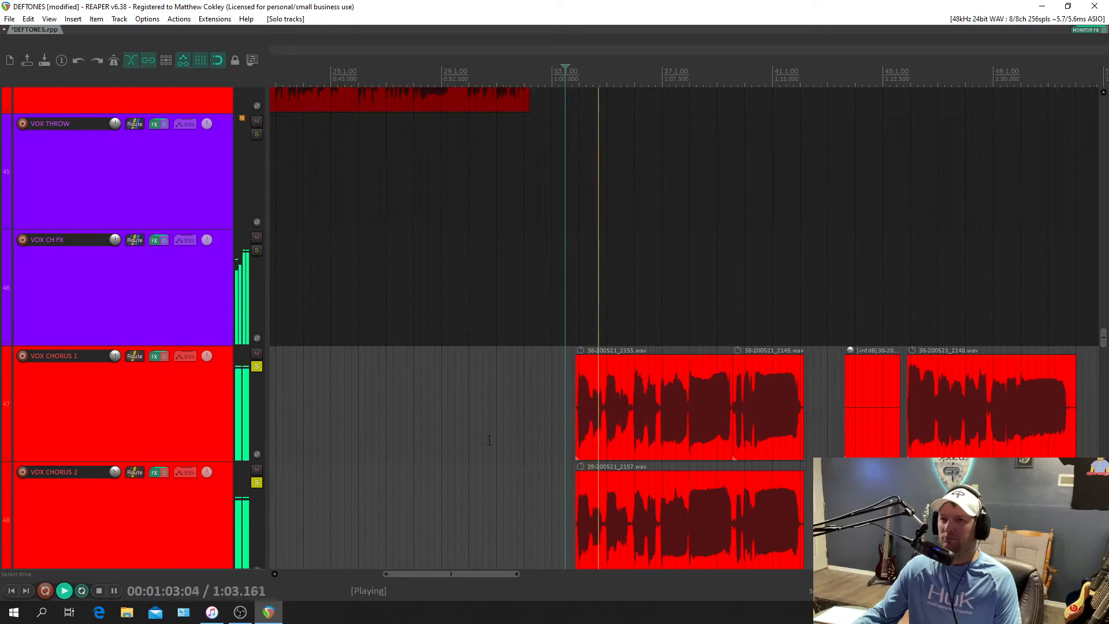
{"action": "key", "text": "ctrl+m"}
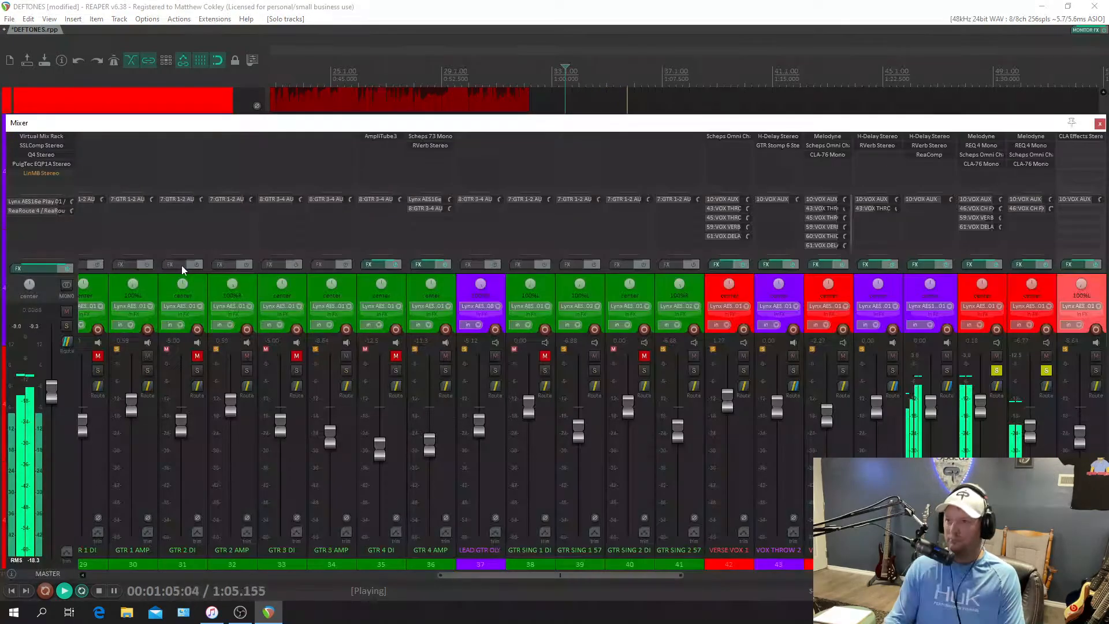
{"action": "left_click", "coordinate": [924, 154]}
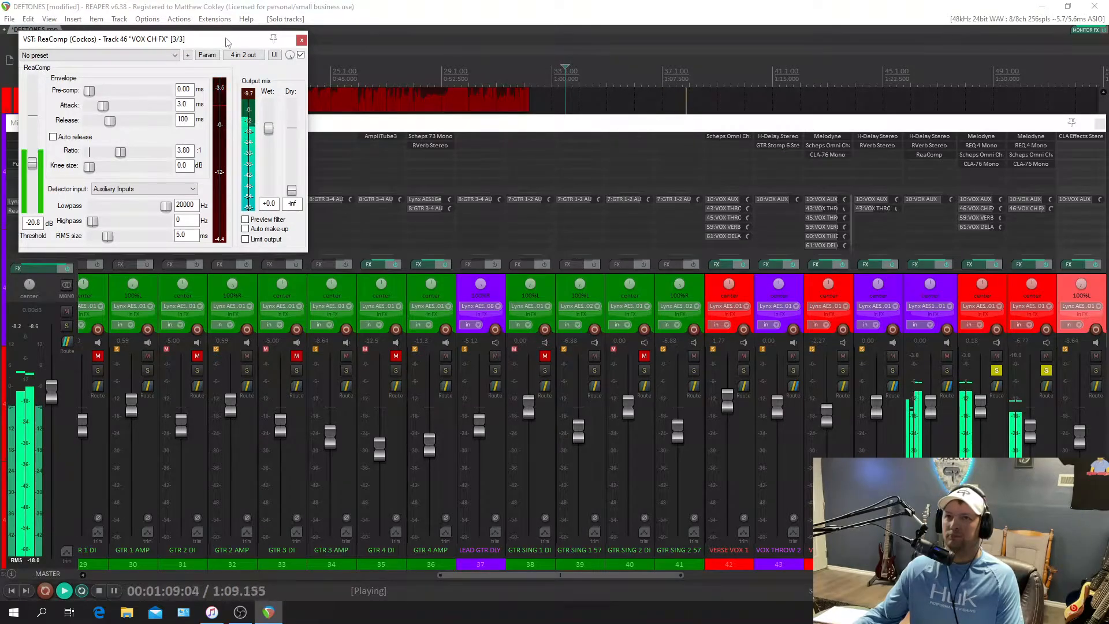
{"action": "left_click_drag", "start_coordinate": [225, 40], "coordinate": [260, 115]}
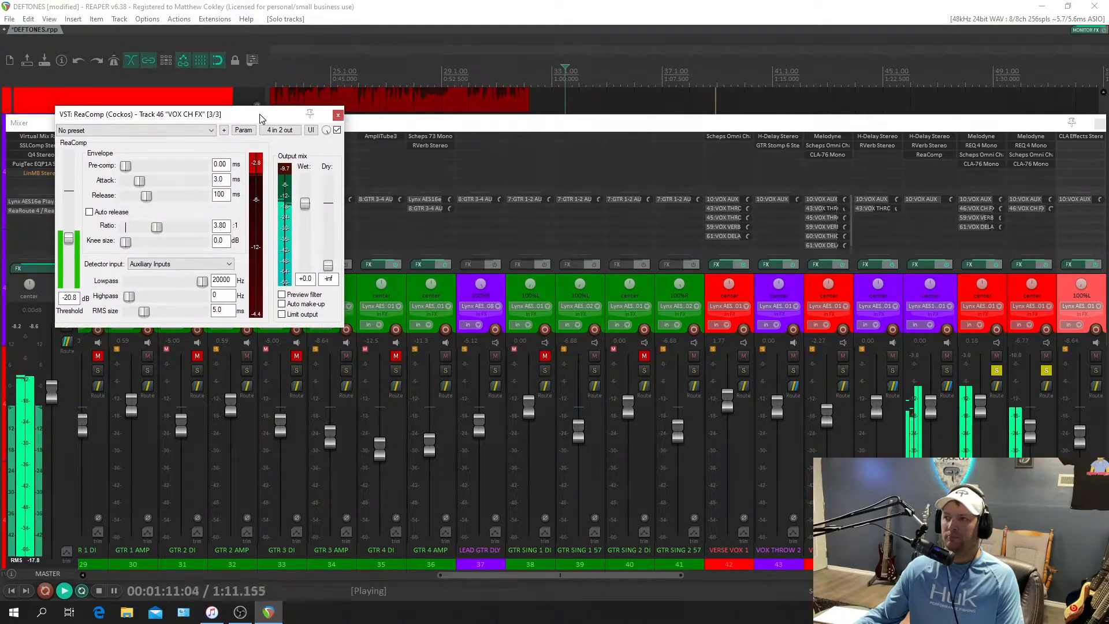
Open the H-Delay and RVerb windows of VOX CH FX, stop playback, and arrange them side by side with ReaComp.
{"action": "left_click", "coordinate": [927, 136]}
{"action": "left_click", "coordinate": [930, 145]}
{"action": "left_click_drag", "start_coordinate": [713, 102], "coordinate": [873, 91]}
{"action": "left_click_drag", "start_coordinate": [229, 38], "coordinate": [327, 139]}
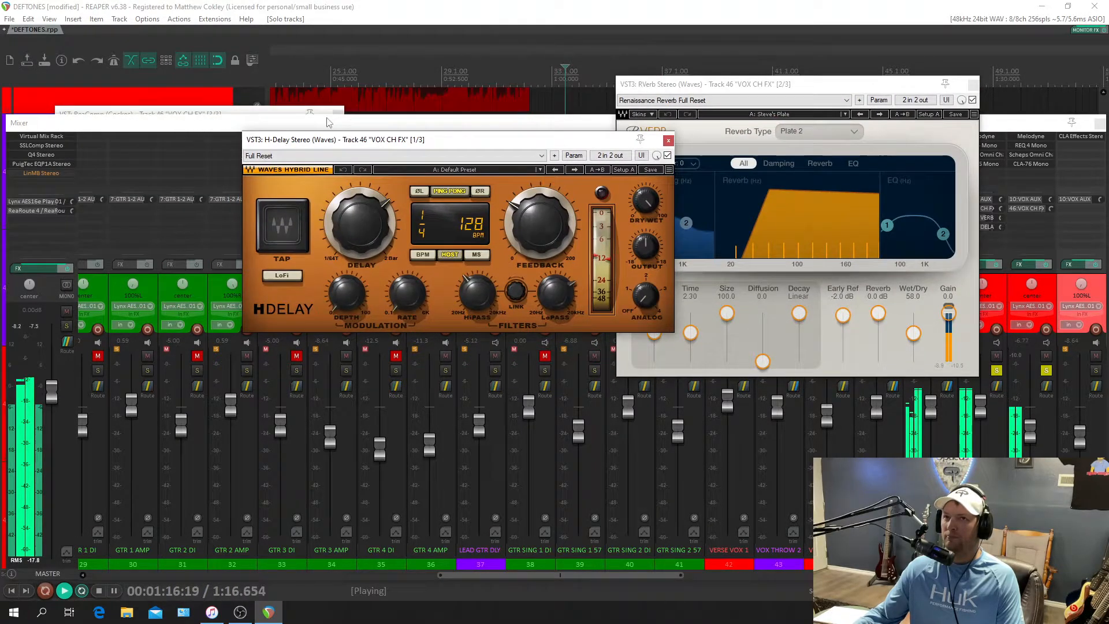
{"action": "left_click", "coordinate": [193, 115]}
{"action": "key", "text": "ctrl+m"}
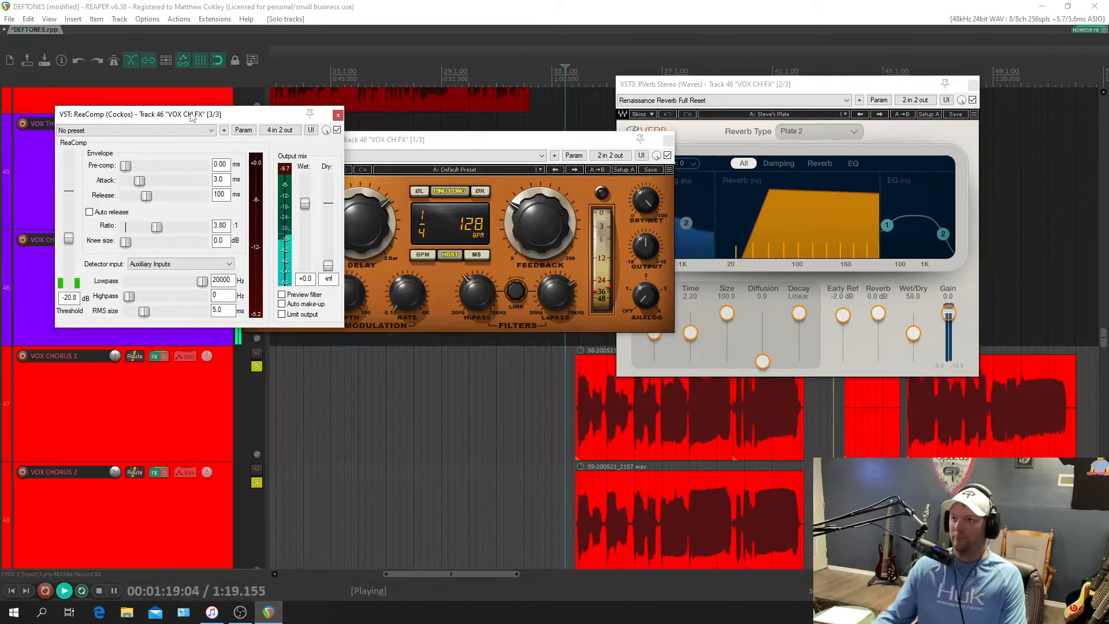
{"action": "key", "text": "space"}
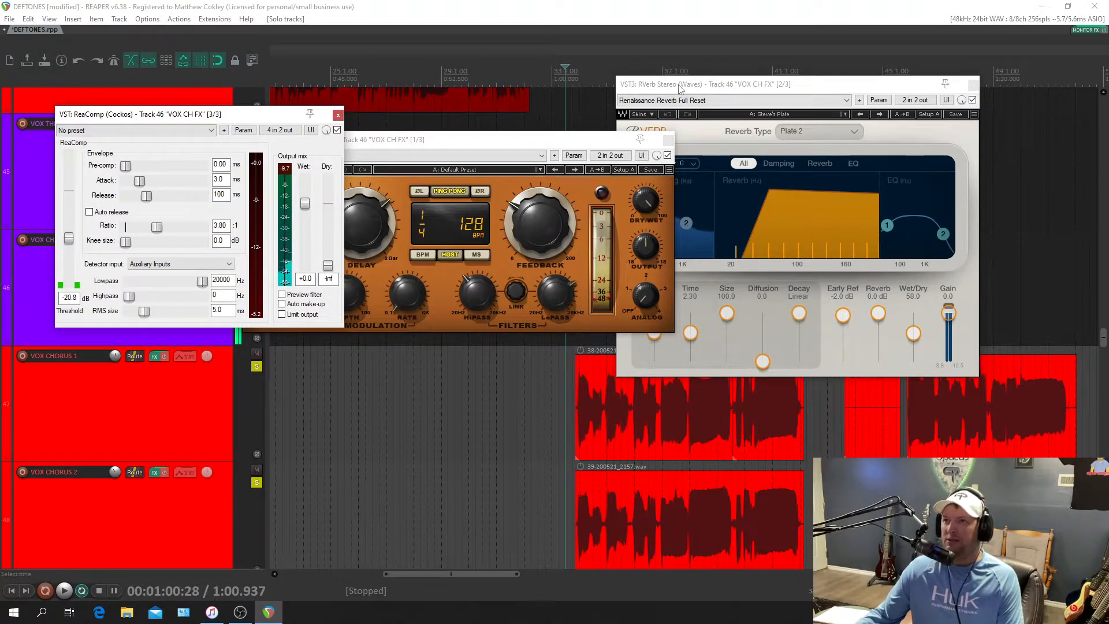
{"action": "left_click_drag", "start_coordinate": [682, 86], "coordinate": [817, 42]}
{"action": "left_click_drag", "start_coordinate": [594, 138], "coordinate": [666, 43]}
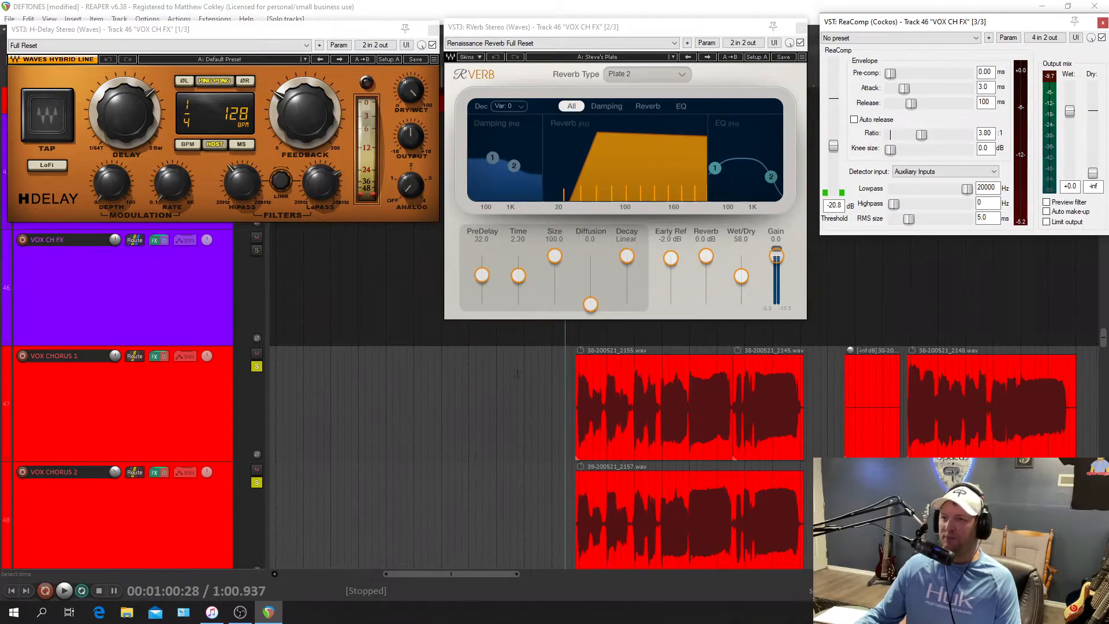
Audition the soloed chorus vocals with the effects, stop playback, and unsolo VOX CHORUS 1 and VOX CHORUS 2.
{"action": "key", "text": "space"}
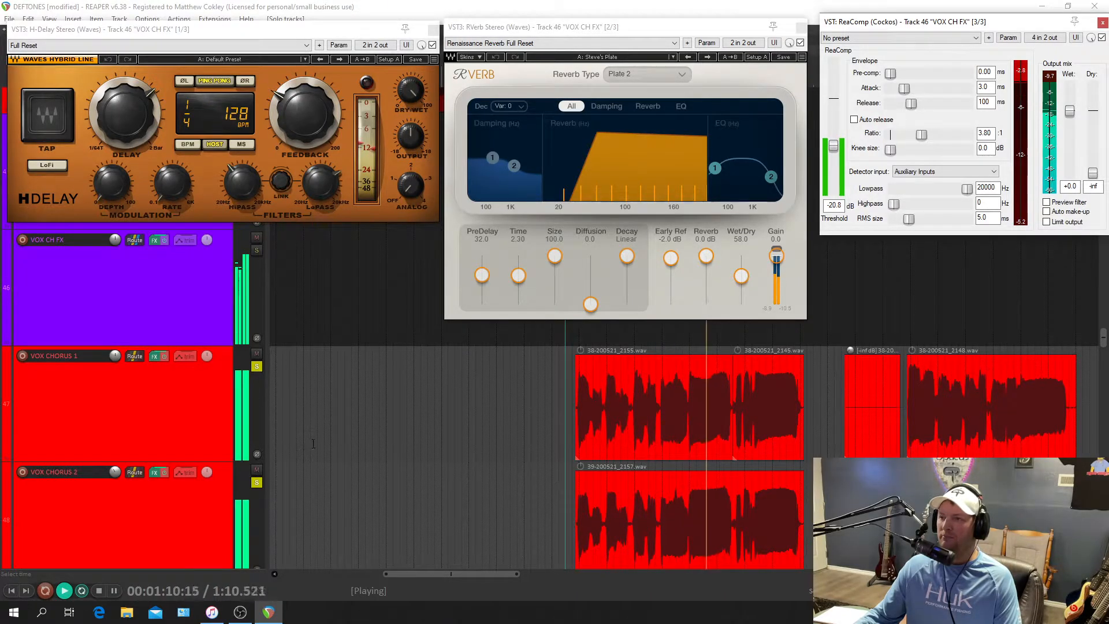
{"action": "key", "text": "space"}
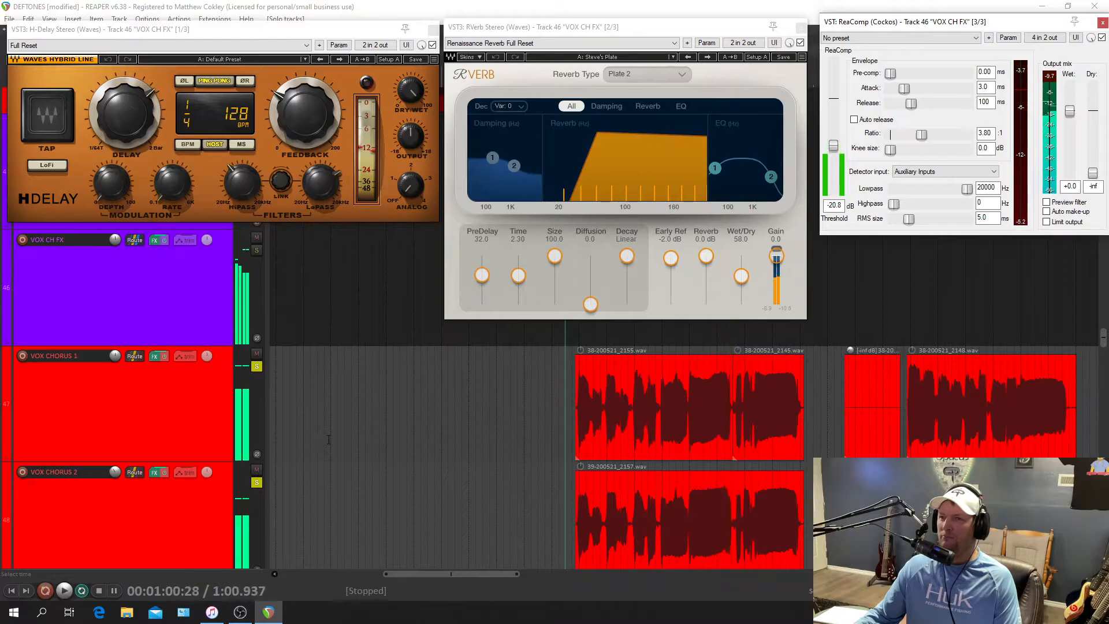
{"action": "left_click", "coordinate": [257, 367]}
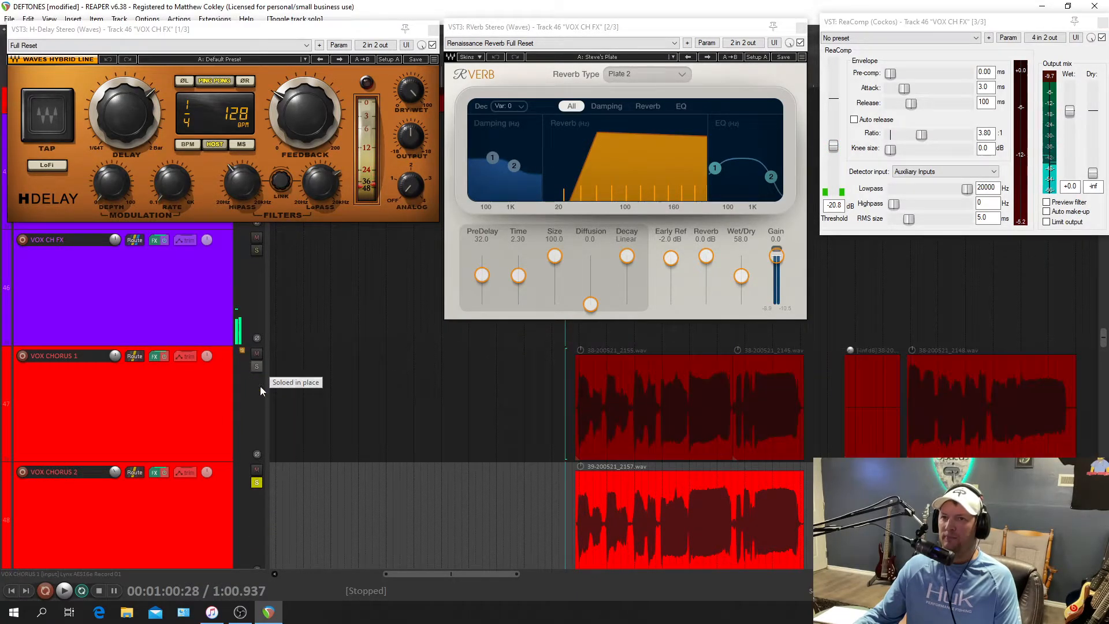
{"action": "left_click", "coordinate": [257, 483]}
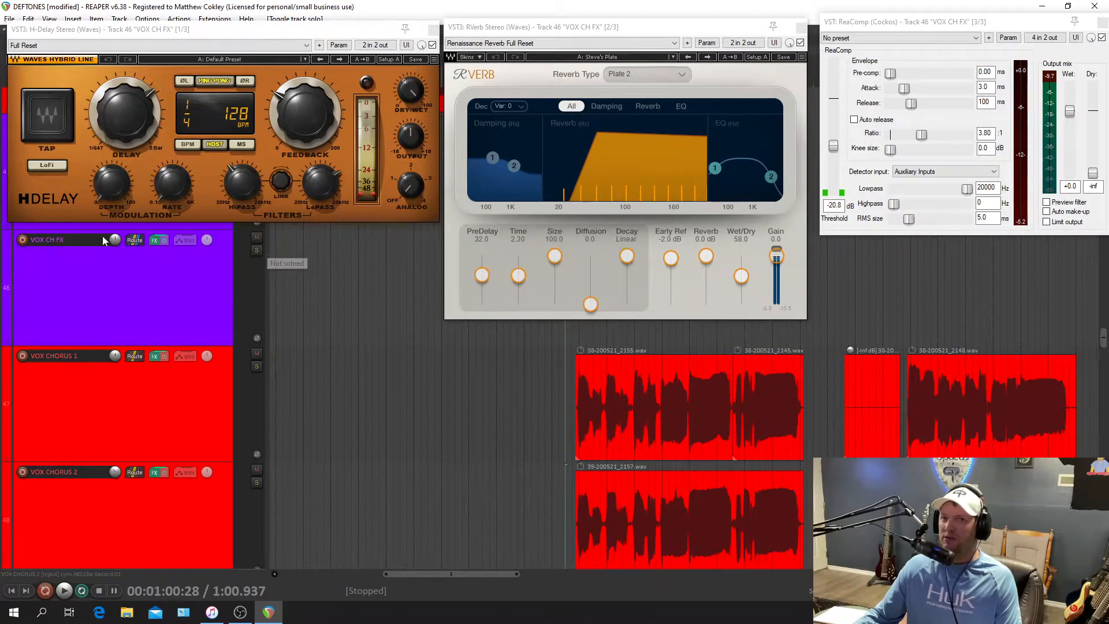
Solo VOX CH FX and lower the ReaComp threshold to -30.3 dB while the chorus plays.
{"action": "left_click", "coordinate": [257, 250]}
{"action": "key", "text": "space"}
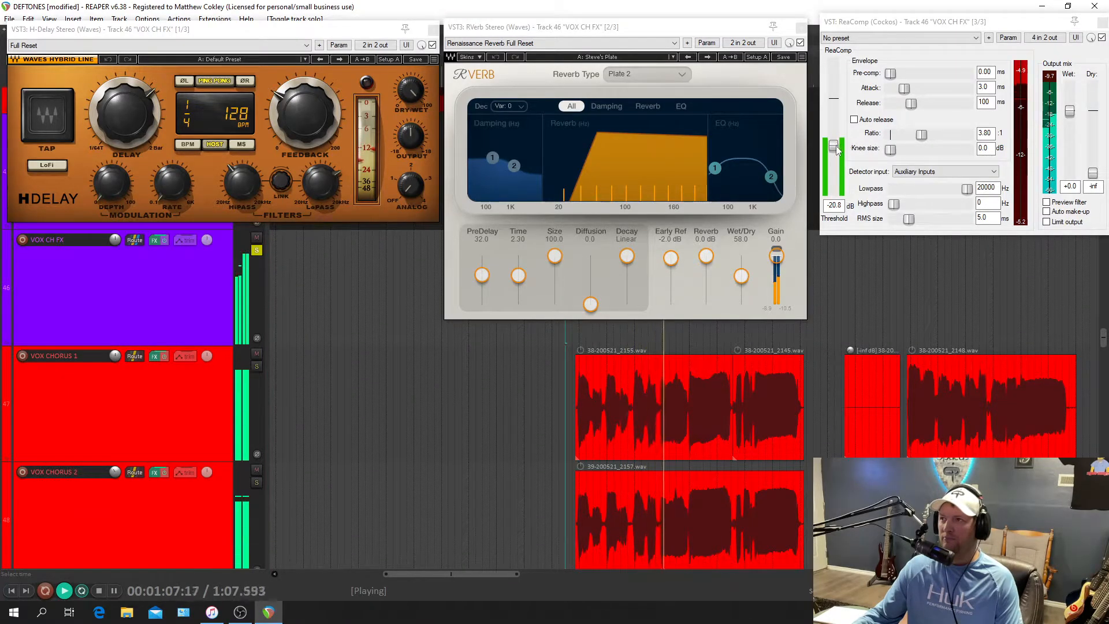
{"action": "left_click_drag", "start_coordinate": [834, 148], "coordinate": [838, 164]}
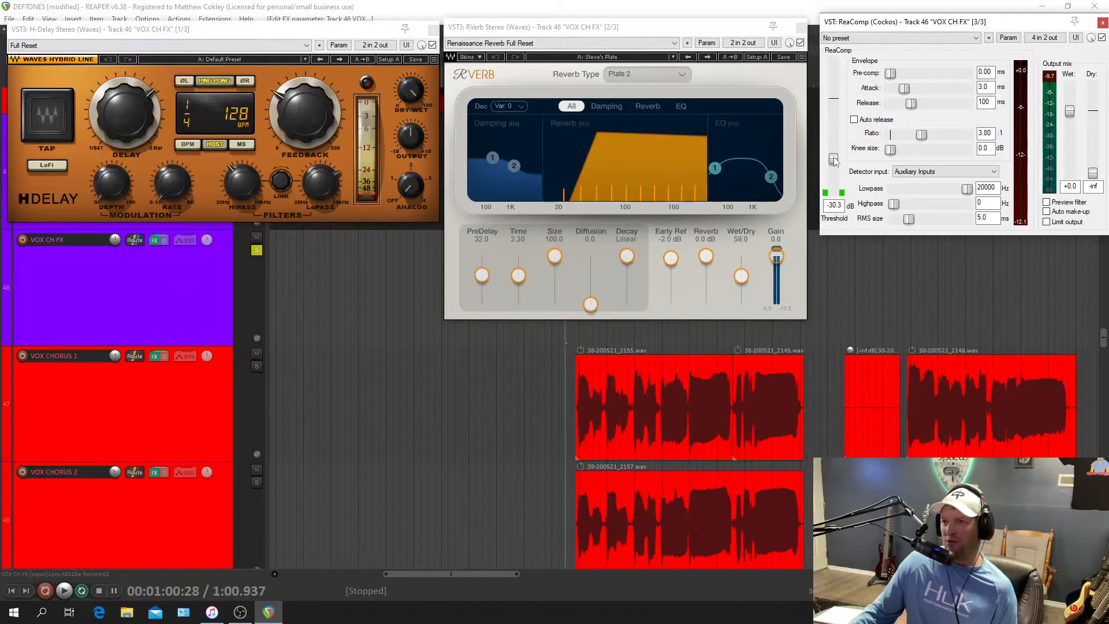
Play the chorus again, raise the ReaComp threshold to -20.9 dB, and stop playback.
{"action": "key", "text": "space"}
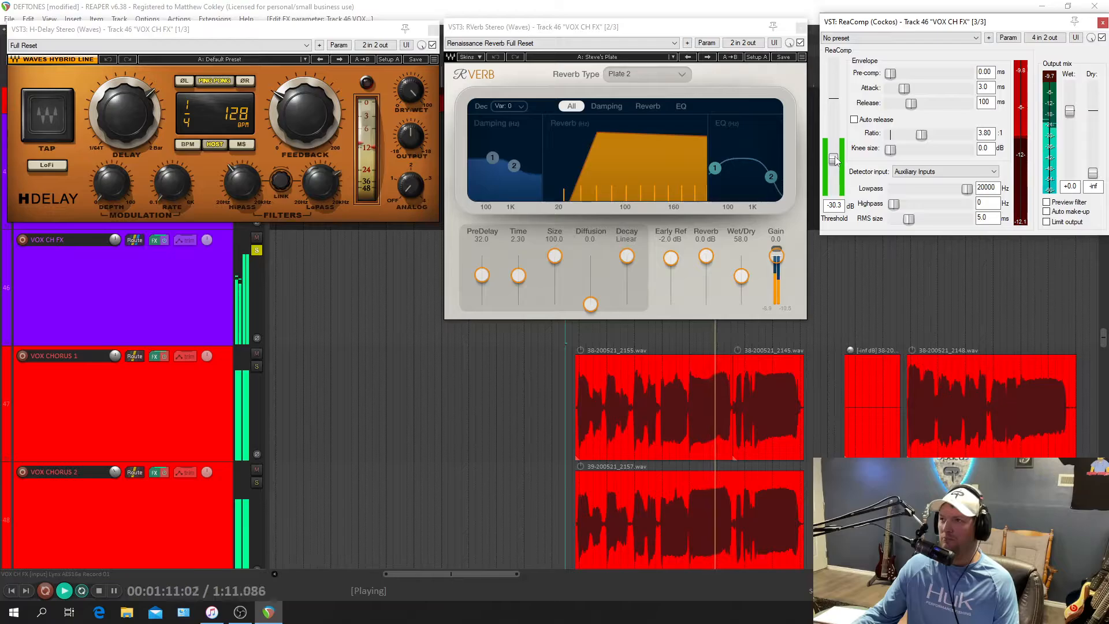
{"action": "key", "text": "space"}
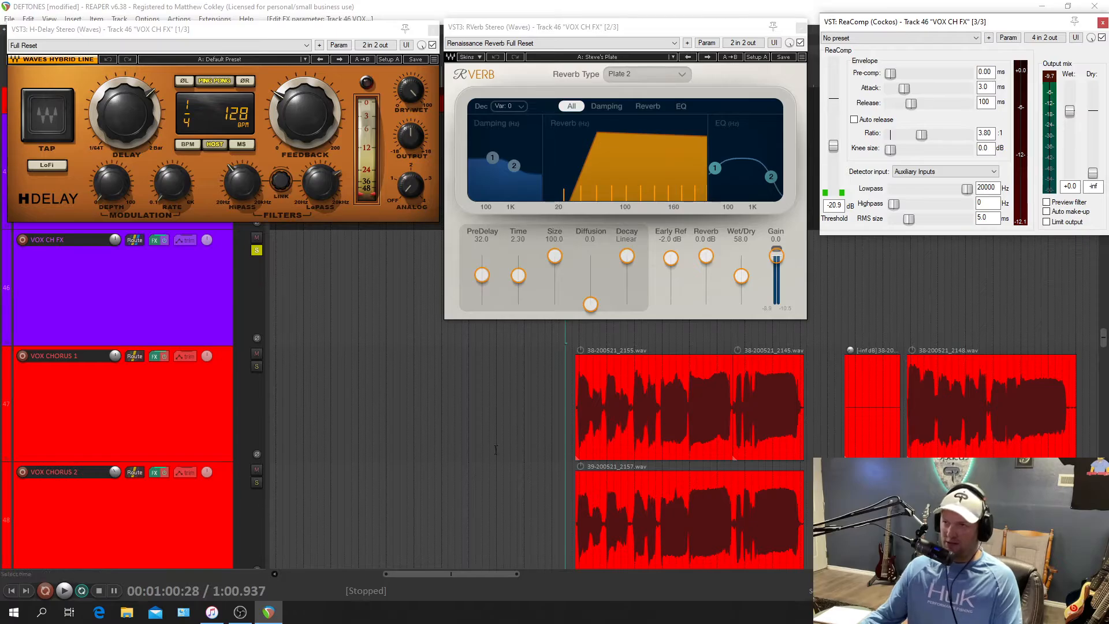
Examine the phrases and gaps in the chorus vocal waveforms, and unsolo VOX CH FX.
{"action": "scroll", "coordinate": [636, 404], "scroll_direction": "up", "scroll_amount": 5}
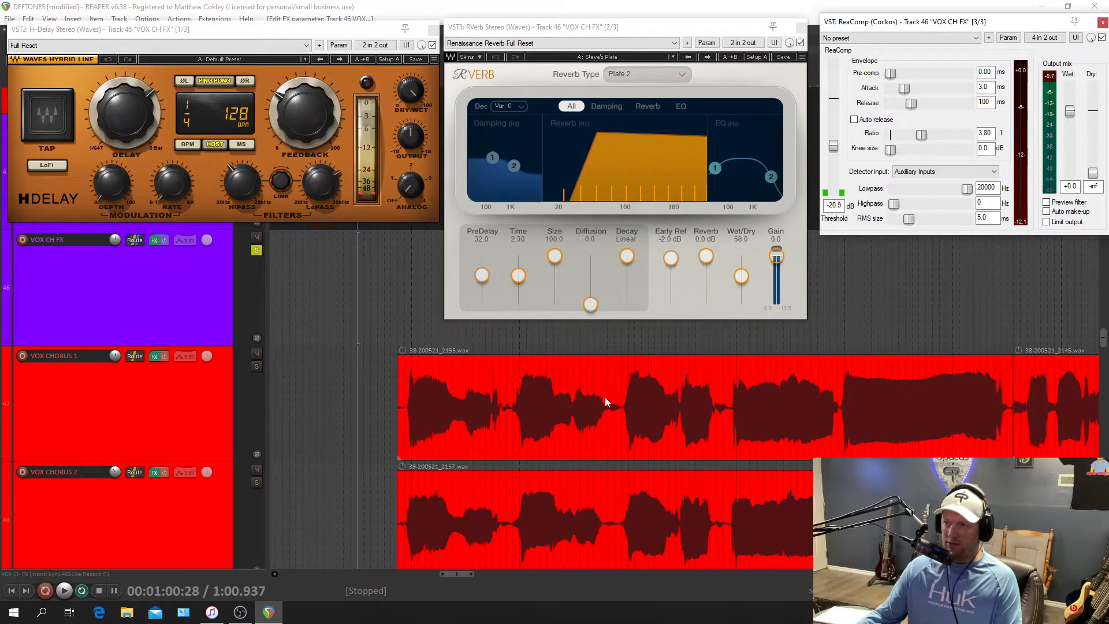
{"action": "scroll", "coordinate": [770, 435], "scroll_direction": "right", "scroll_amount": 4}
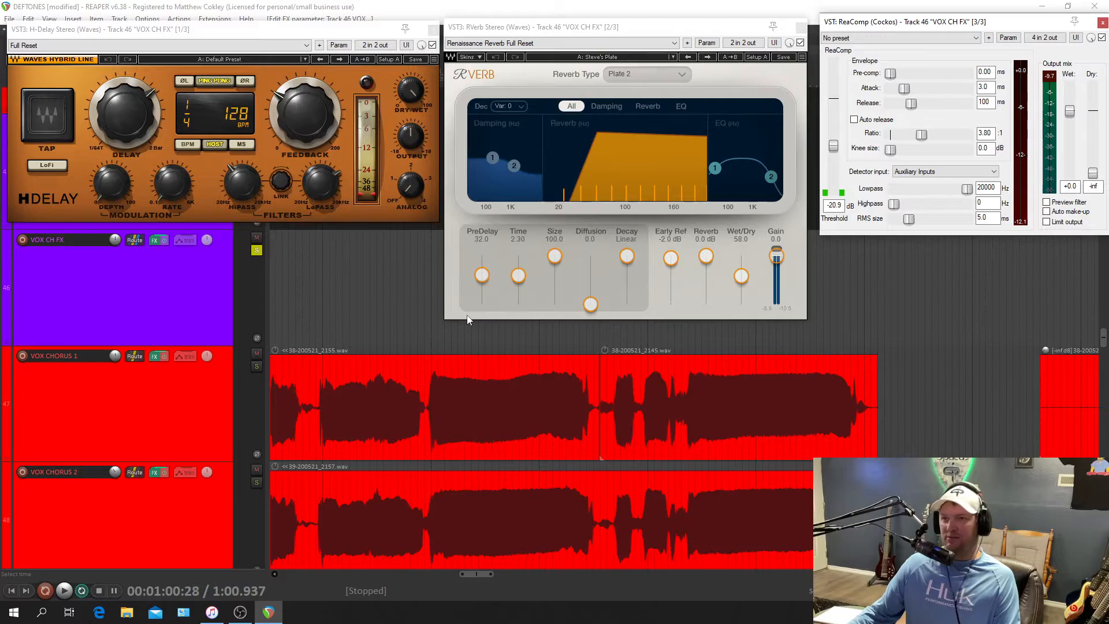
{"action": "scroll", "coordinate": [467, 320], "scroll_direction": "down", "scroll_amount": 4}
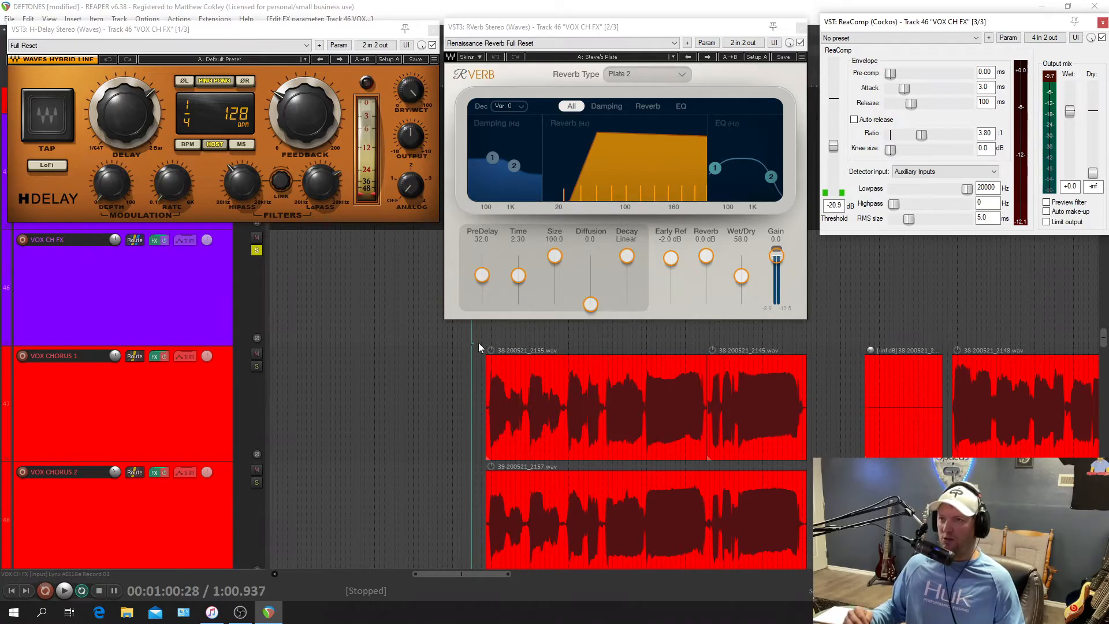
{"action": "left_click", "coordinate": [261, 250]}
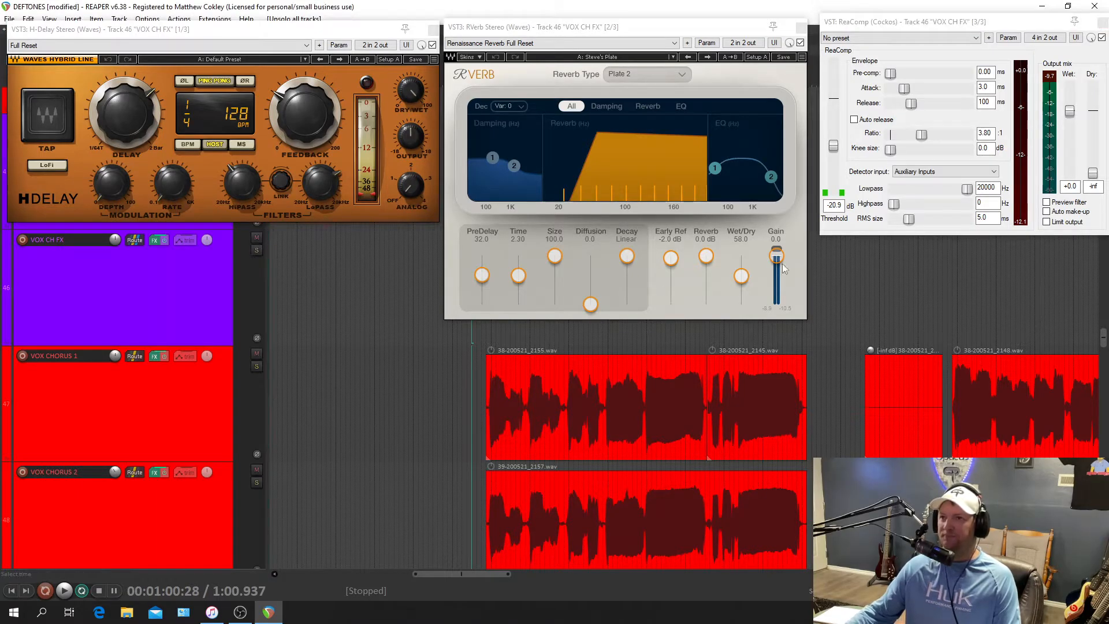
Play the chorus, lower the ReaComp threshold to -27.2 dB during playback, and stop at the end of the phrases.
{"action": "key", "text": "space"}
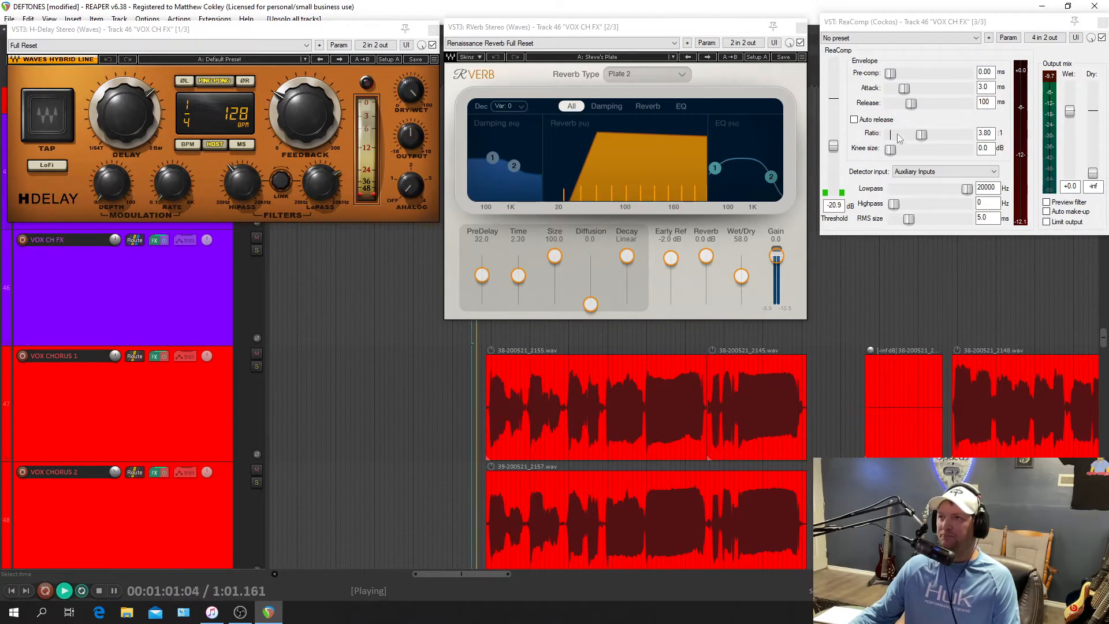
{"action": "left_click", "coordinate": [834, 148]}
{"action": "left_click_drag", "start_coordinate": [833, 147], "coordinate": [833, 159]}
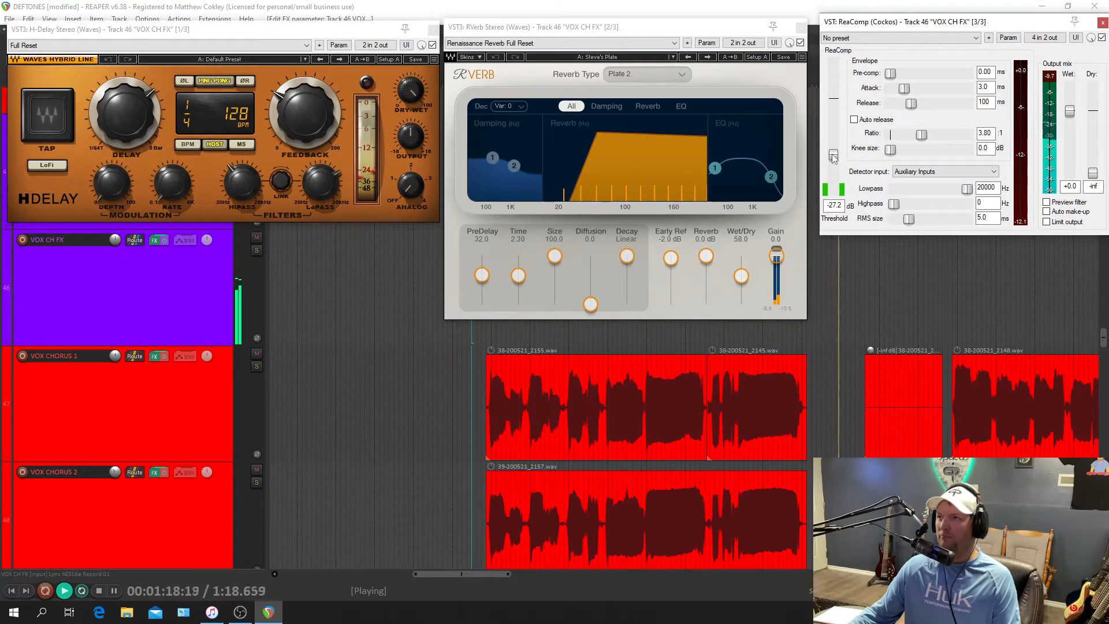
{"action": "key", "text": "space"}
Play from just before the last chorus vocal clip, raise the ReaComp threshold to -20.3 dB, and stop playback.
{"action": "scroll", "coordinate": [824, 368], "scroll_direction": "right", "scroll_amount": 5}
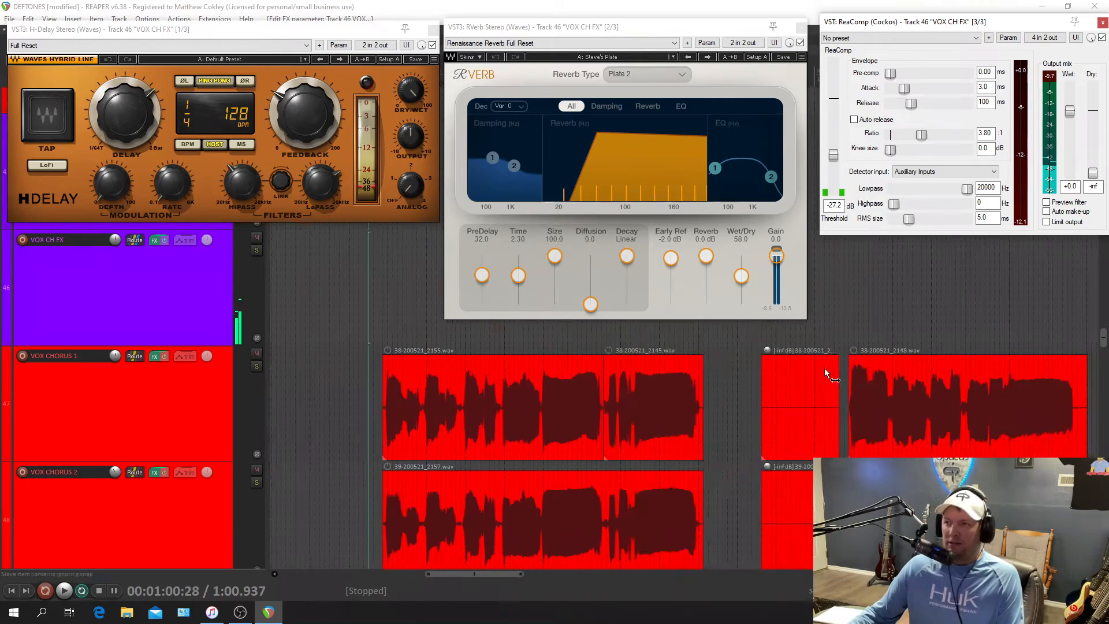
{"action": "scroll", "coordinate": [813, 369], "scroll_direction": "right", "scroll_amount": 3}
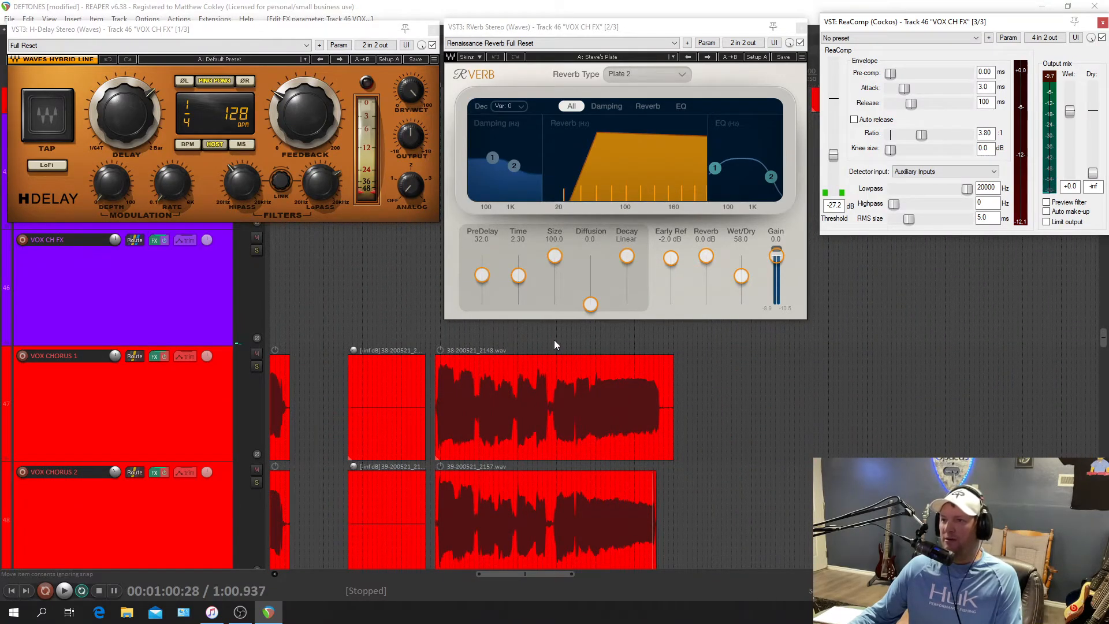
{"action": "left_click", "coordinate": [432, 341]}
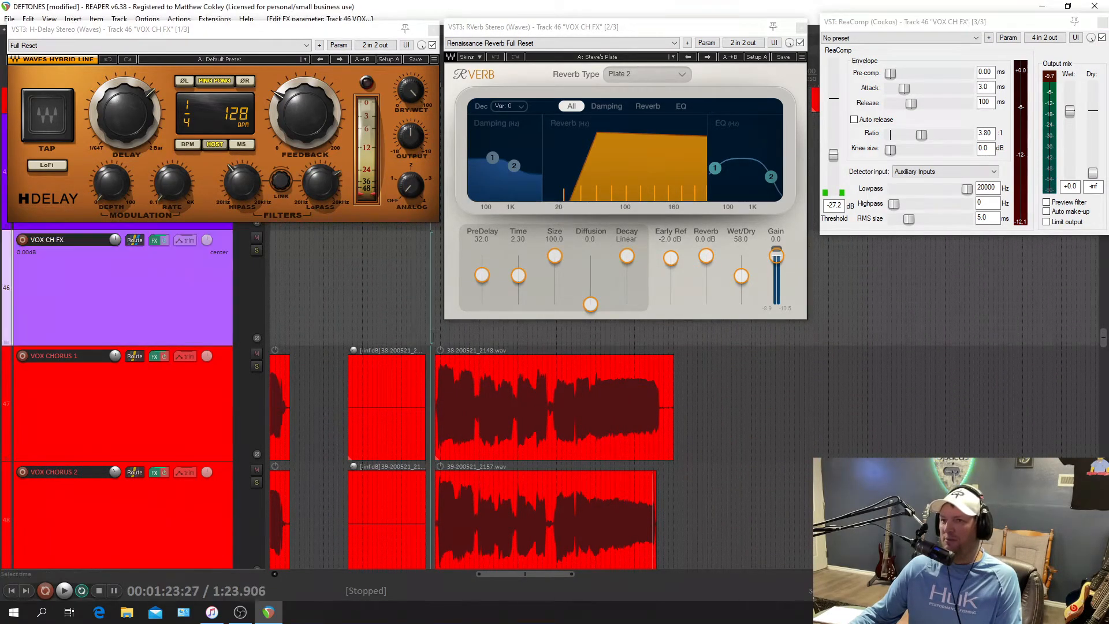
{"action": "key", "text": "space"}
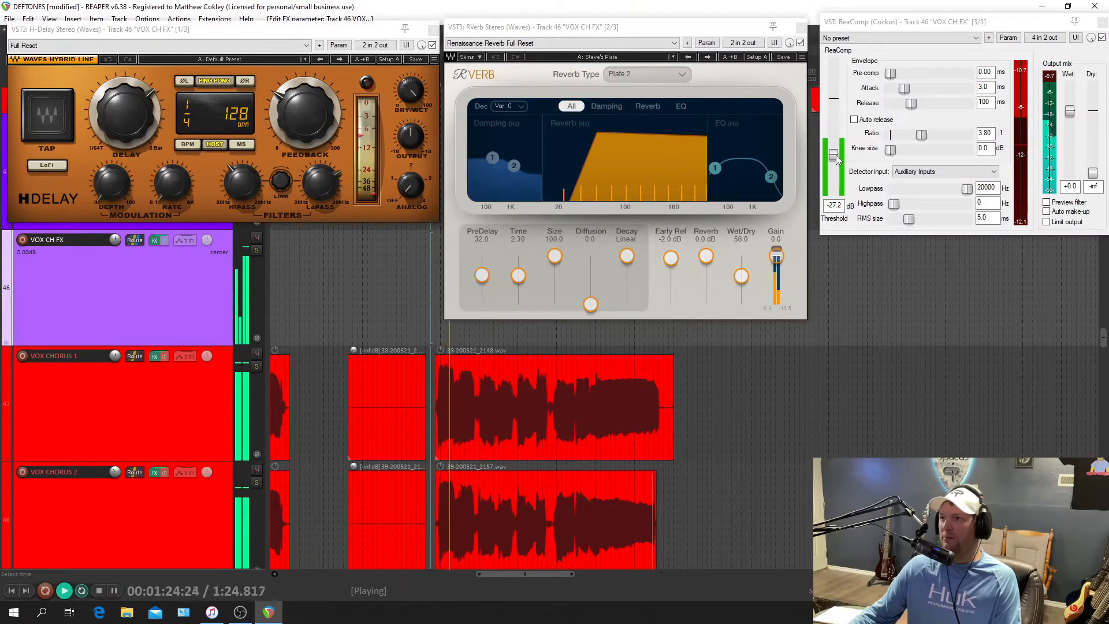
{"action": "left_click_drag", "start_coordinate": [836, 159], "coordinate": [840, 148]}
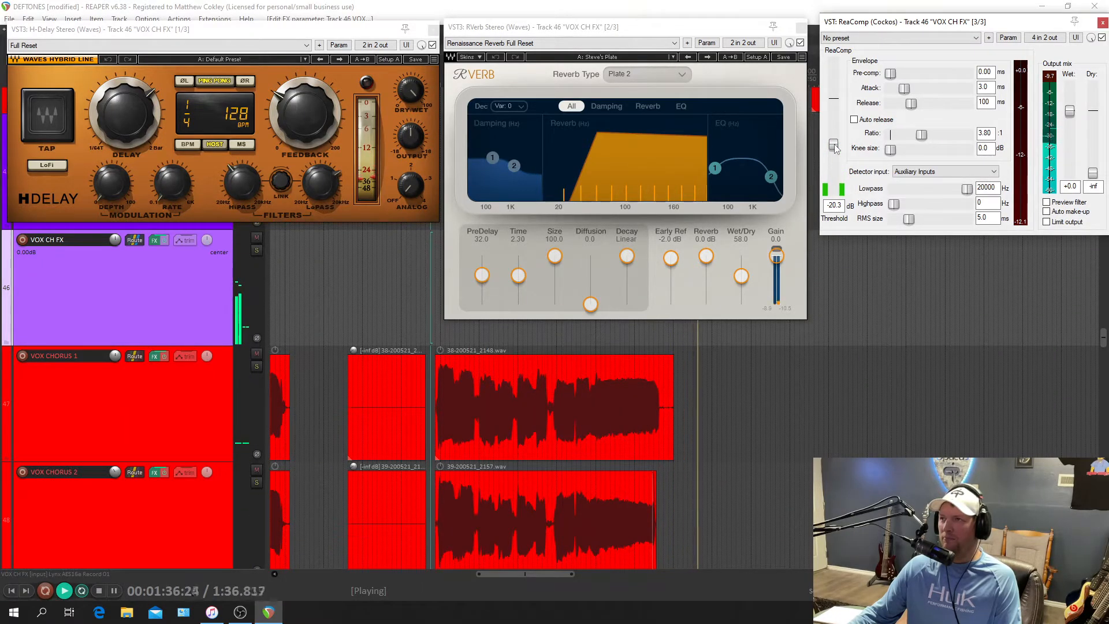
{"action": "key", "text": "space"}
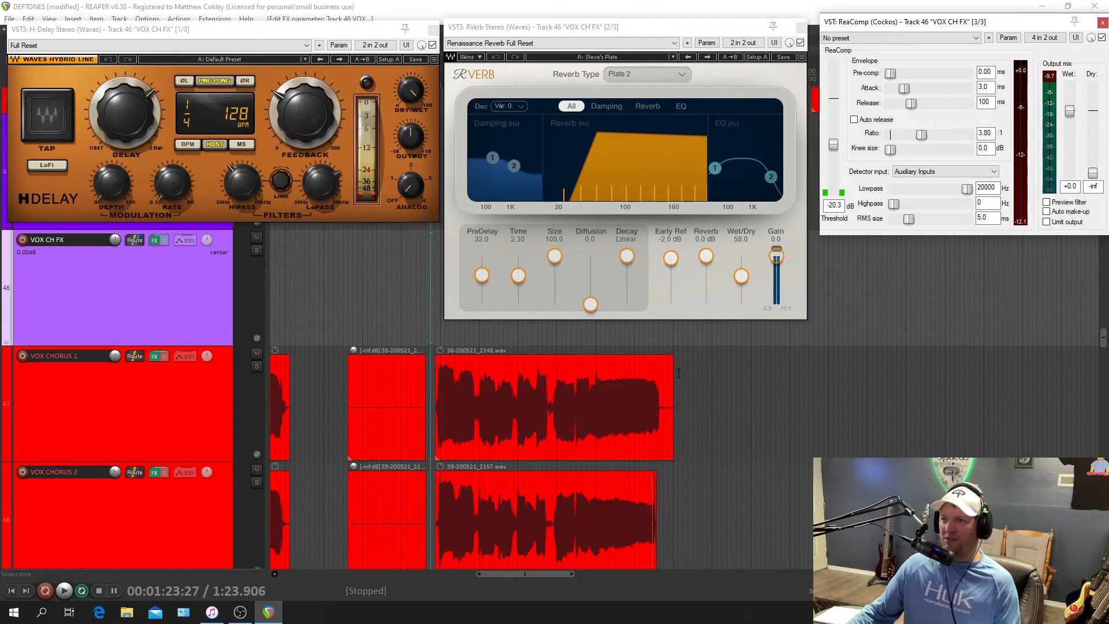
Audition the final phrase of the last chorus vocal clip and its effects tail from 1:30.000, and stop playback.
{"action": "left_click", "coordinate": [556, 343]}
{"action": "key", "text": "space"}
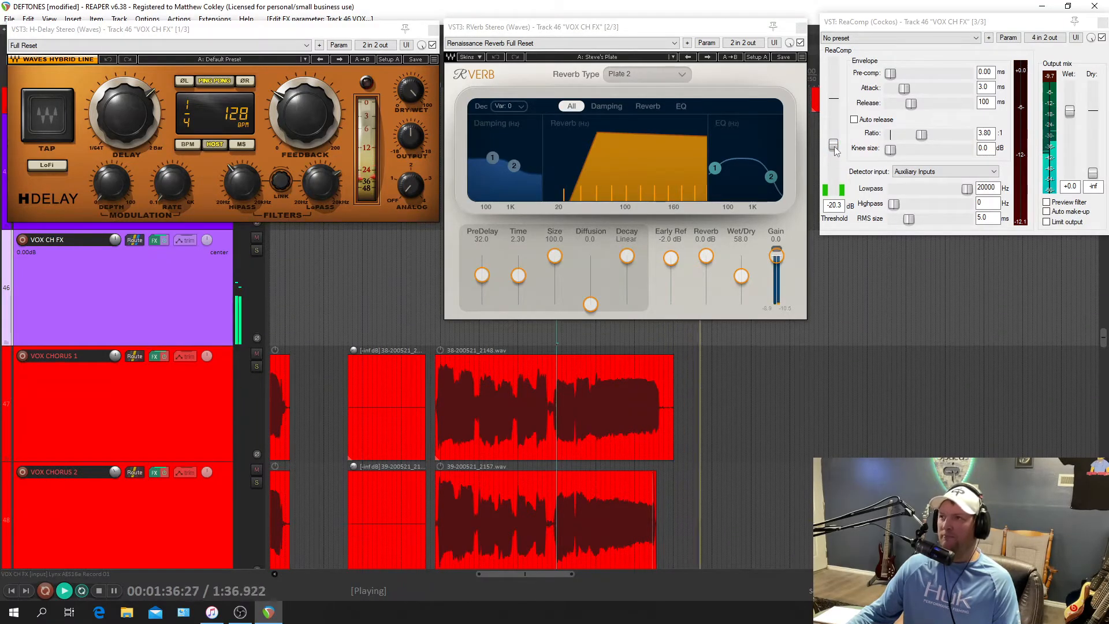
{"action": "key", "text": "space"}
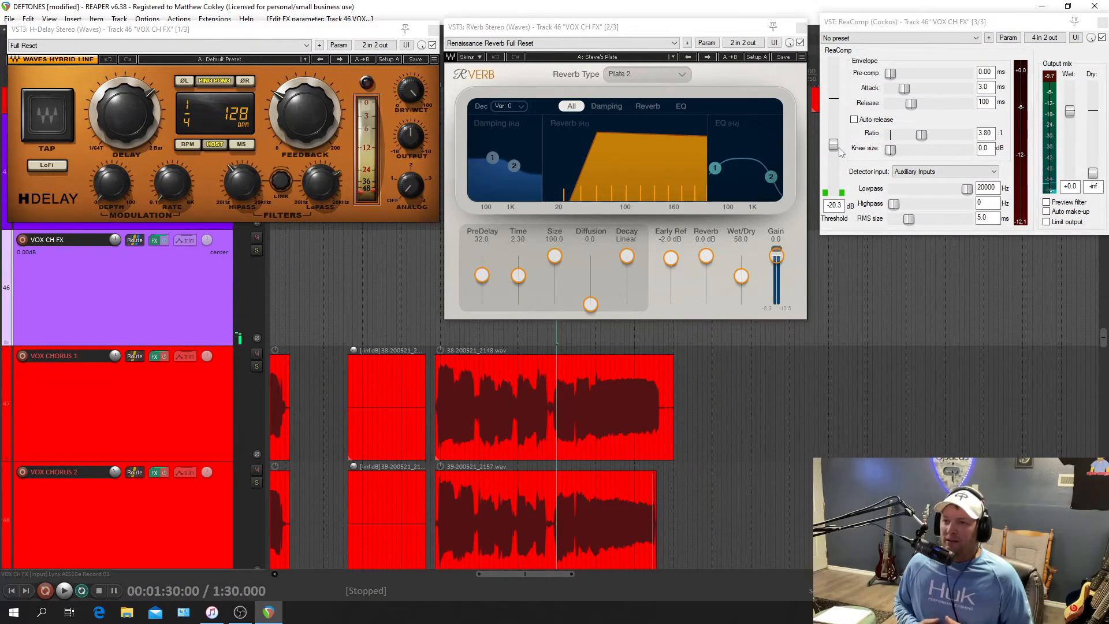